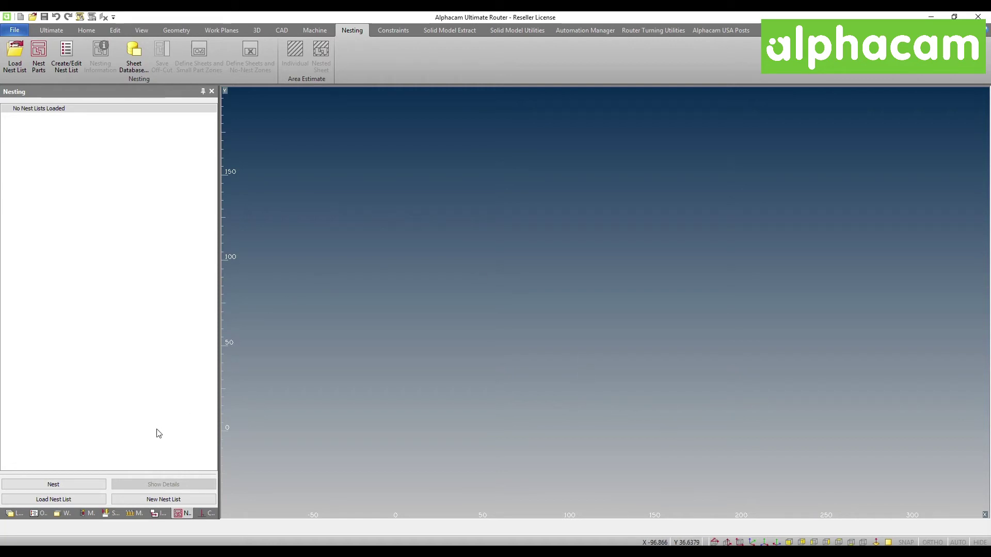
- Start Load Nest List from the Nesting panel
left_click(77, 500)
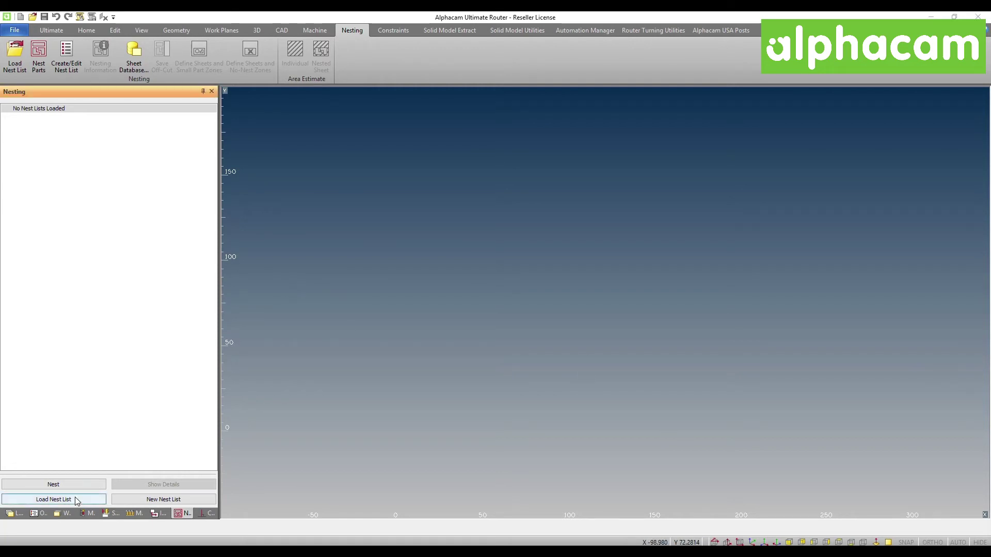
- Open 3_4 MELAMINE_1.anl and view the first door blank parts' details
left_click(345, 129)
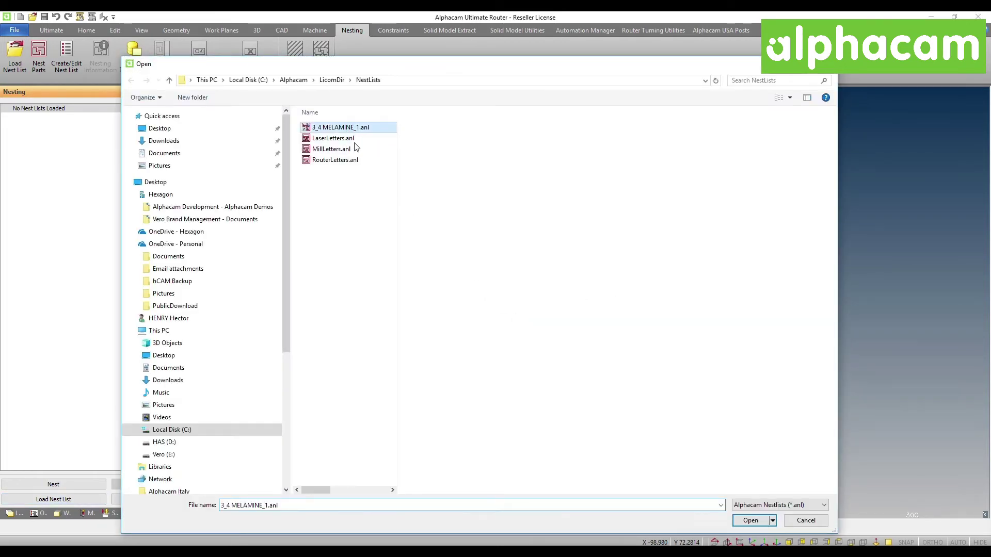
double_click(348, 133)
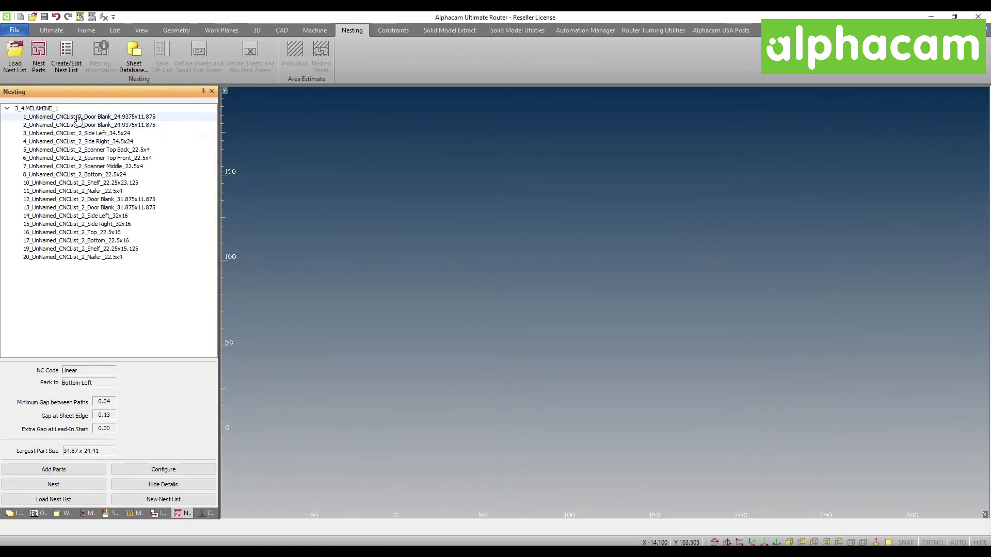
left_click(79, 118)
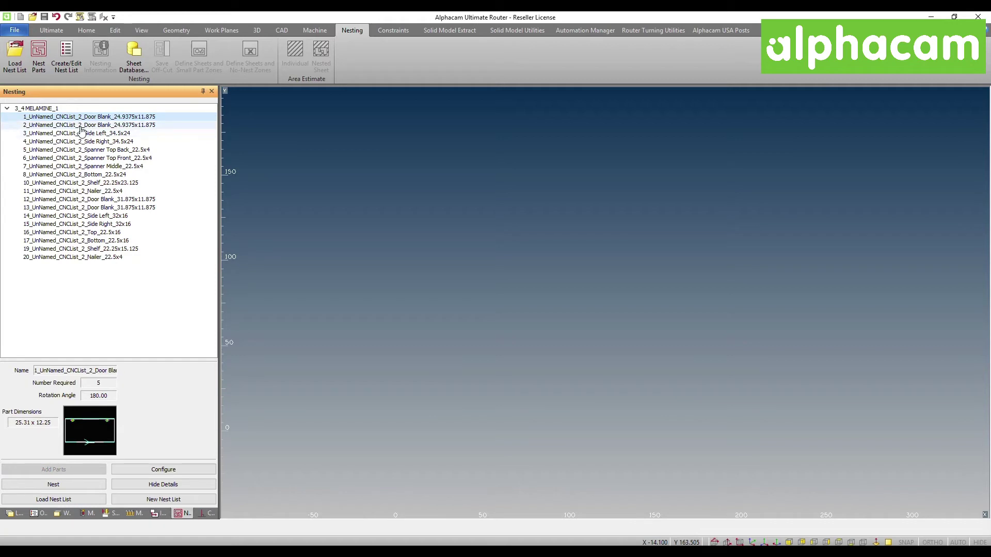
left_click(81, 126)
left_click(83, 133)
- Review the Side Right, Spanner Middle, Bottom, Shelf and Nailer part details
left_click(97, 141)
left_click(100, 150)
left_click(98, 158)
left_click(97, 166)
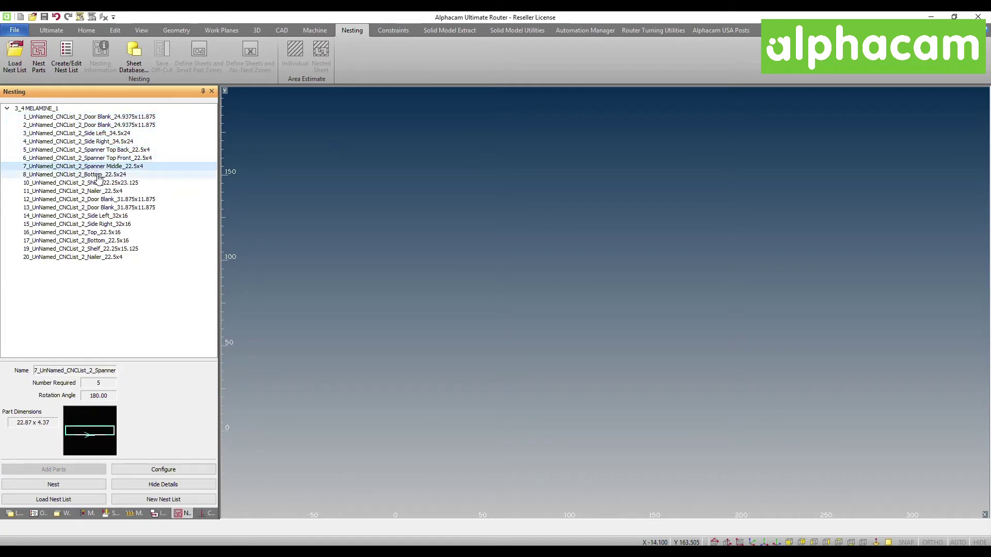
left_click(99, 175)
left_click(99, 184)
left_click(101, 191)
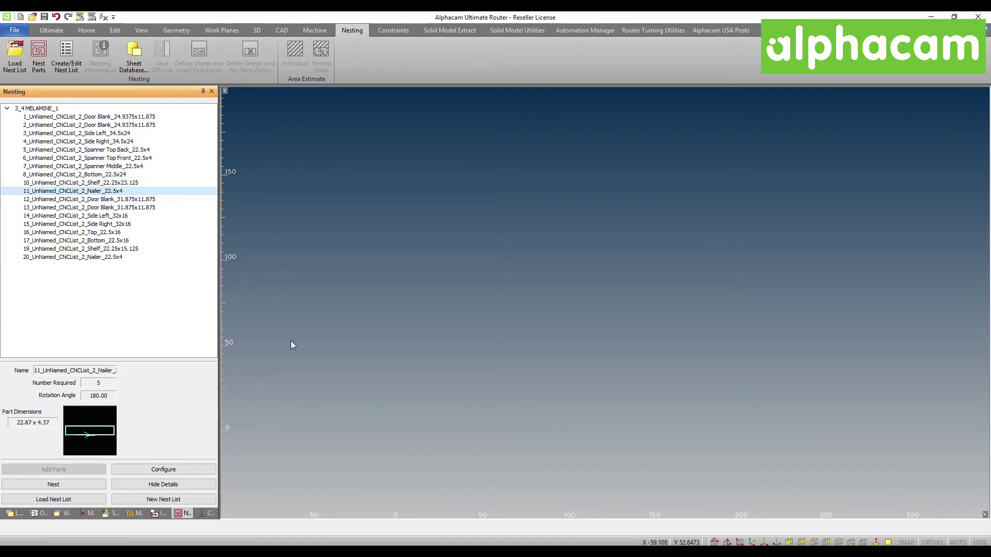
- Select the whole nest list and dismiss its context menu without choosing an action
left_click(49, 110)
right_click(49, 109)
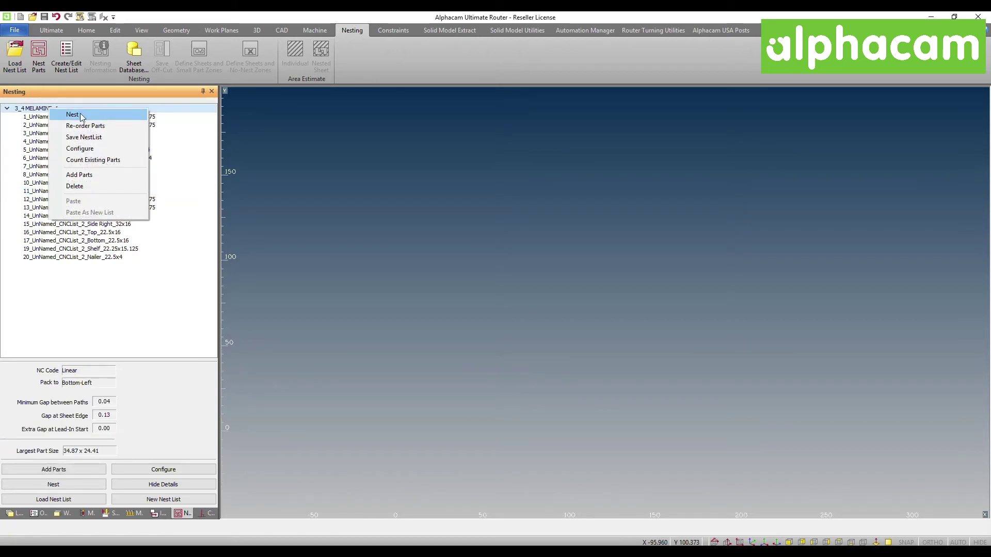
left_click(101, 281)
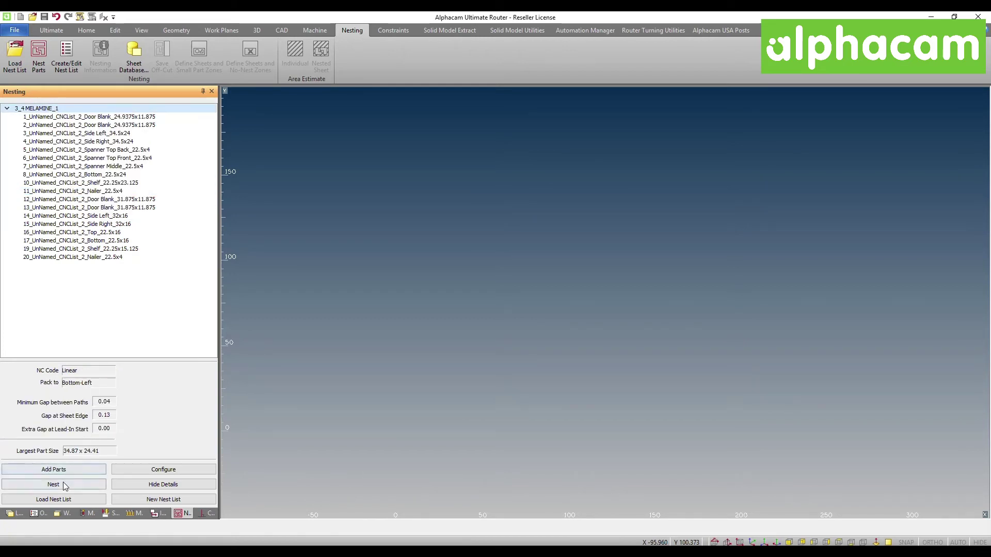
- Run Nest on 3_4 MELAMINE_1 using Vero Nesting with sheets from the database
right_click(68, 110)
left_click(97, 117)
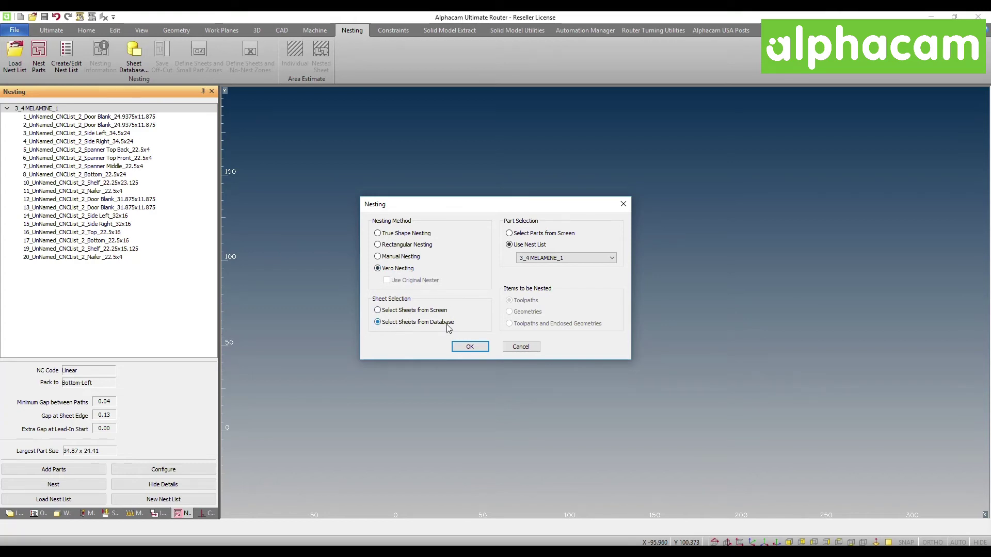
left_click(476, 350)
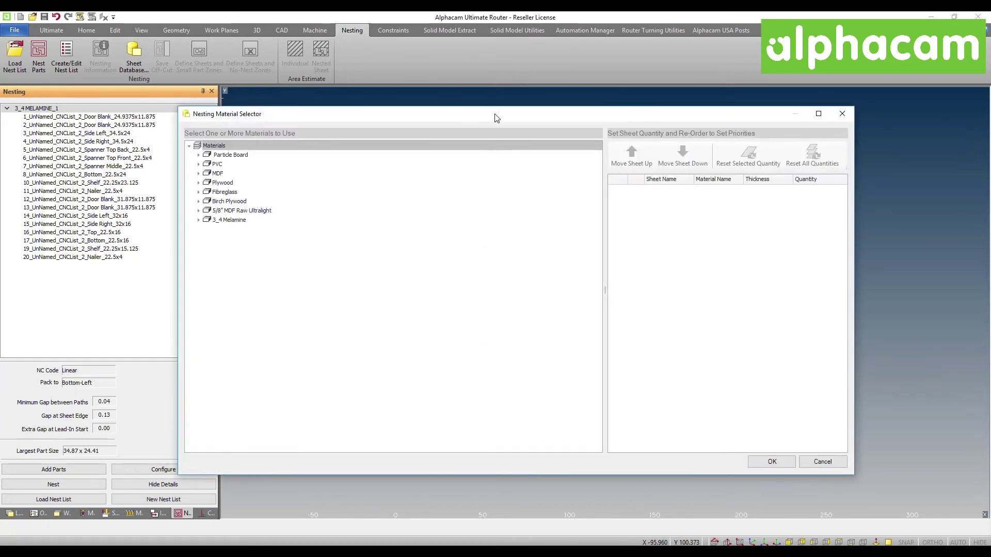
- Expand 3_4 Melamine and select all three 0.75inch sheets
left_click_drag(495, 118, 408, 116)
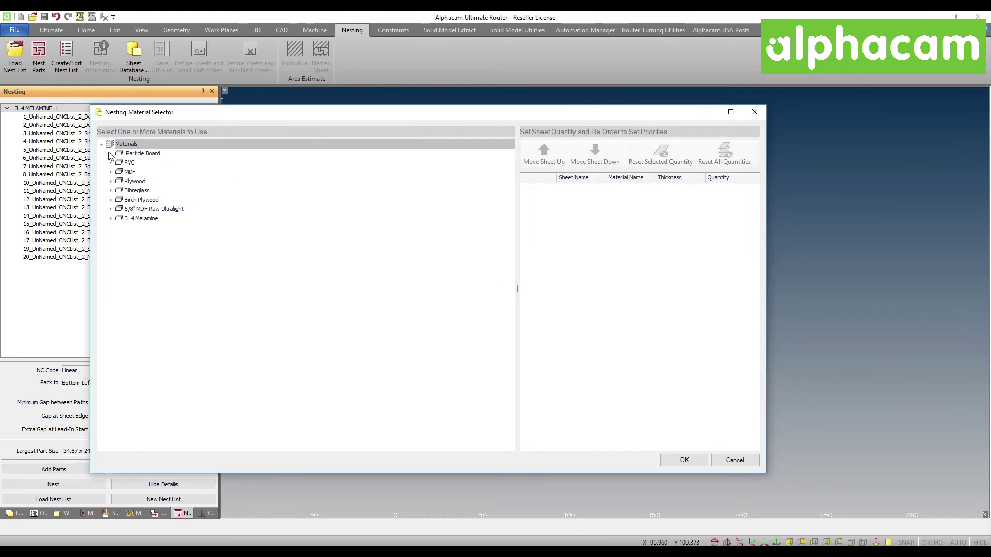
left_click(110, 218)
left_click(120, 228)
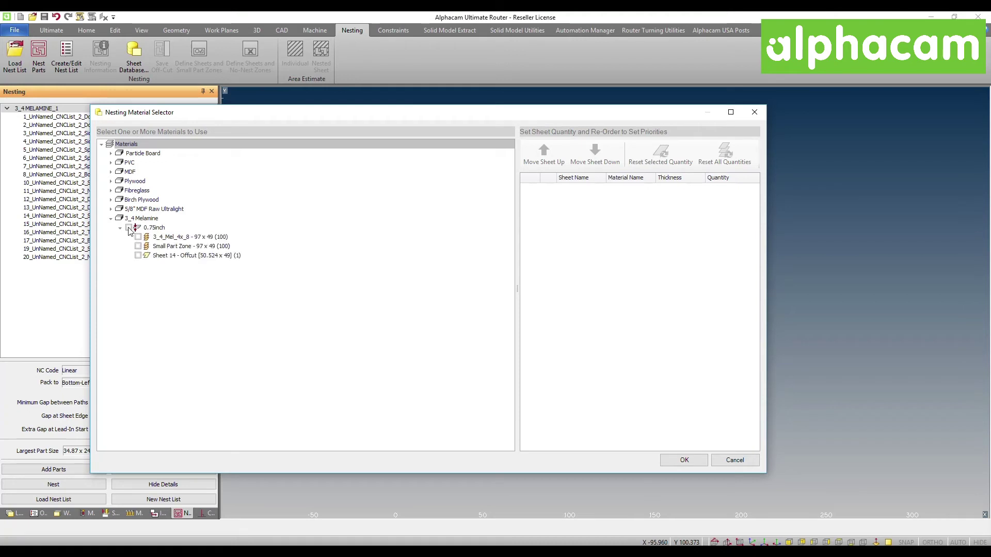
left_click(129, 228)
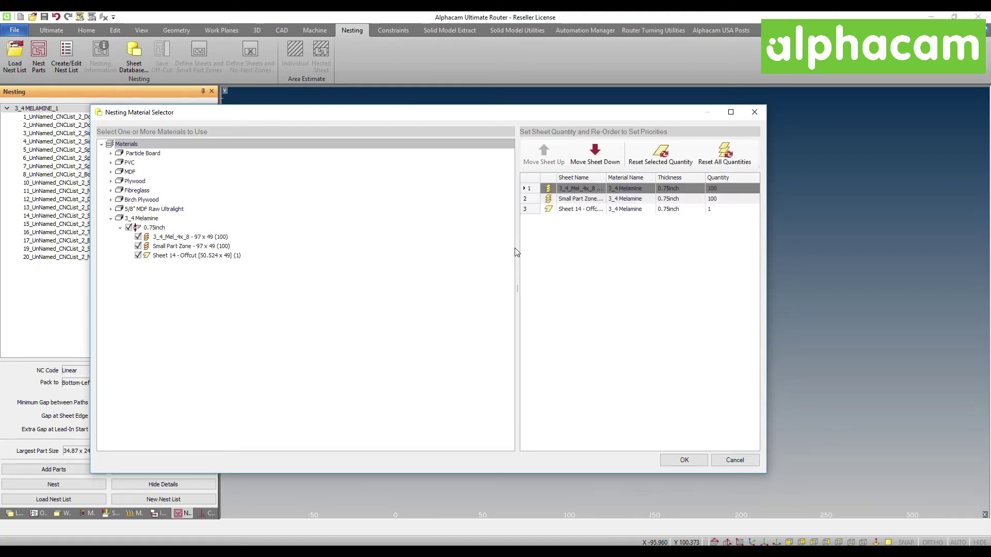
left_click_drag(518, 248, 390, 249)
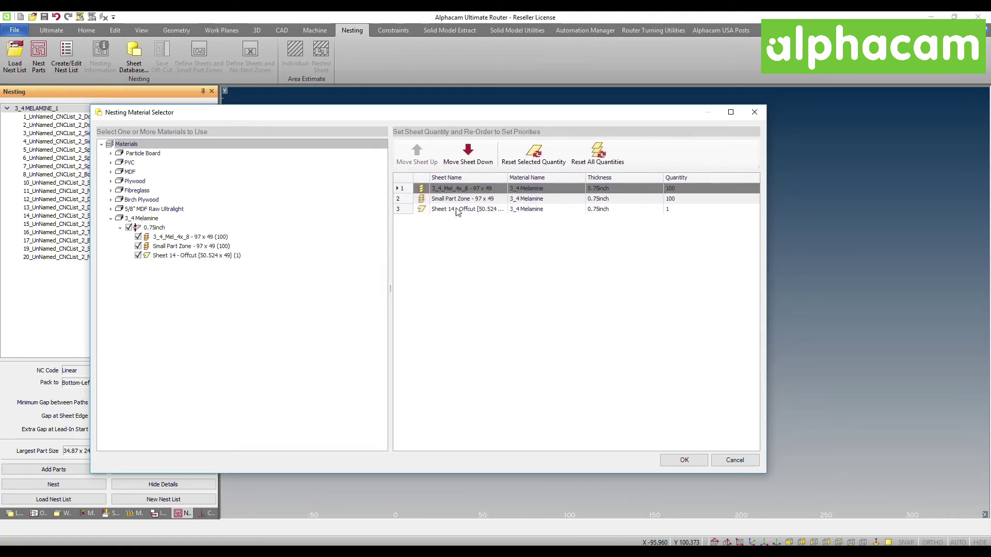
- Toggle the Small Part Zone and Sheet 14 offcut sheets off and back on
left_click(138, 246)
left_click(138, 256)
left_click(138, 255)
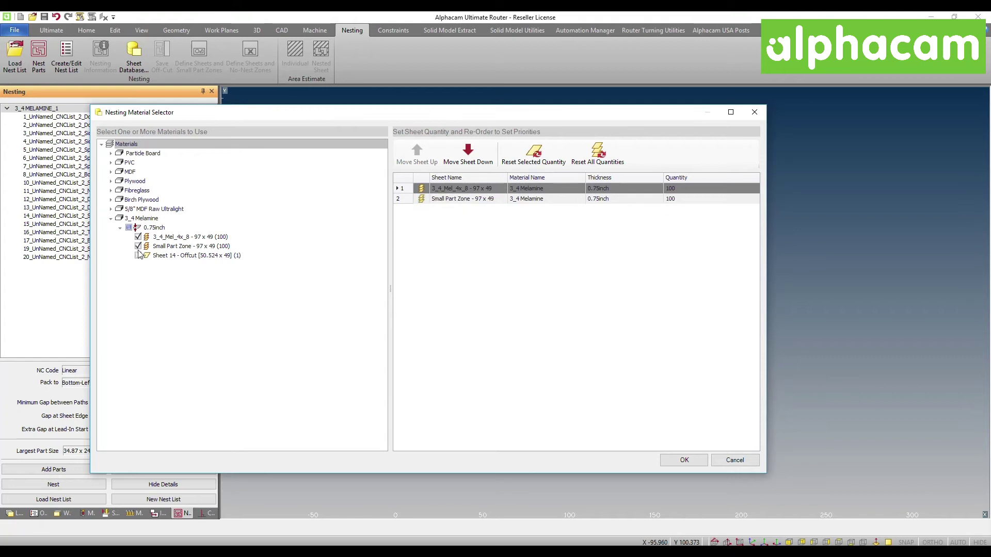
left_click(138, 256)
left_click(137, 246)
left_click(138, 256)
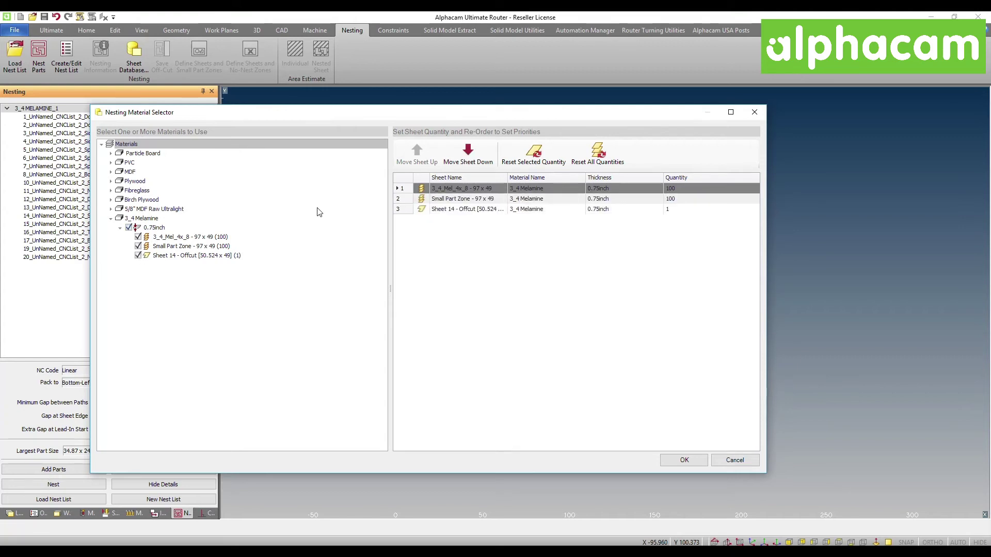
- Reorder sheet priorities so 3_4_Mel_4x_8 is the first sheet used
left_click(476, 210)
left_click(417, 153)
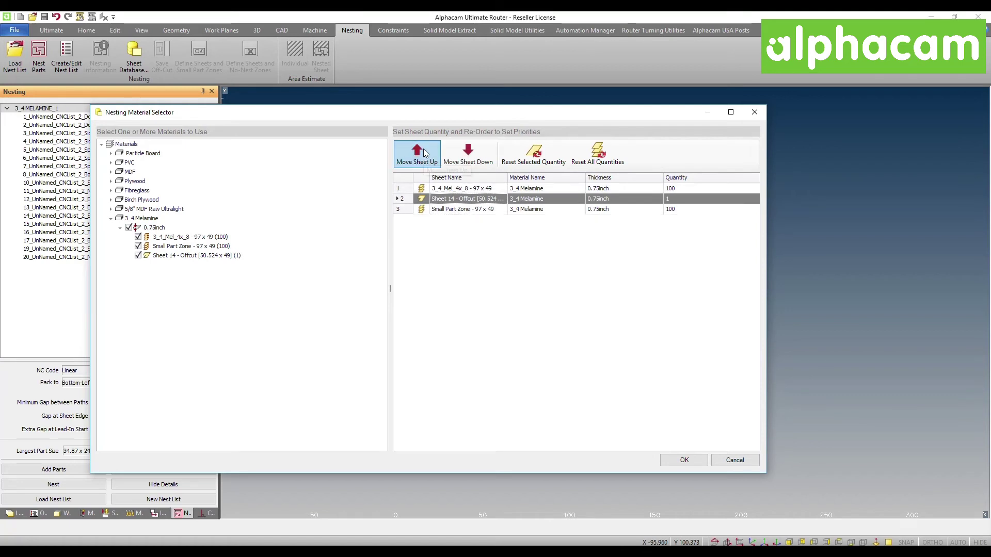
left_click(417, 153)
left_click(452, 200)
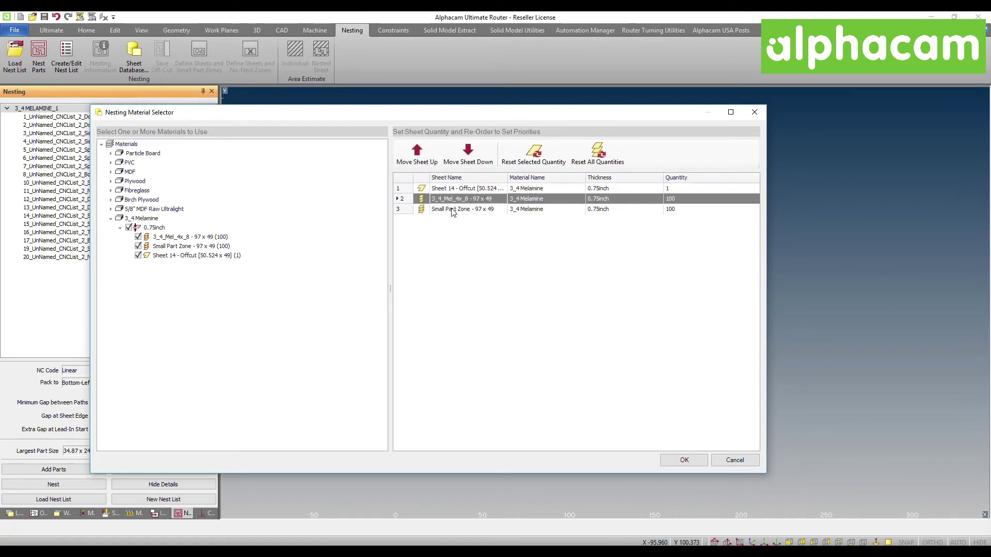
left_click(452, 210)
left_click(453, 199)
left_click_drag(452, 199, 452, 190)
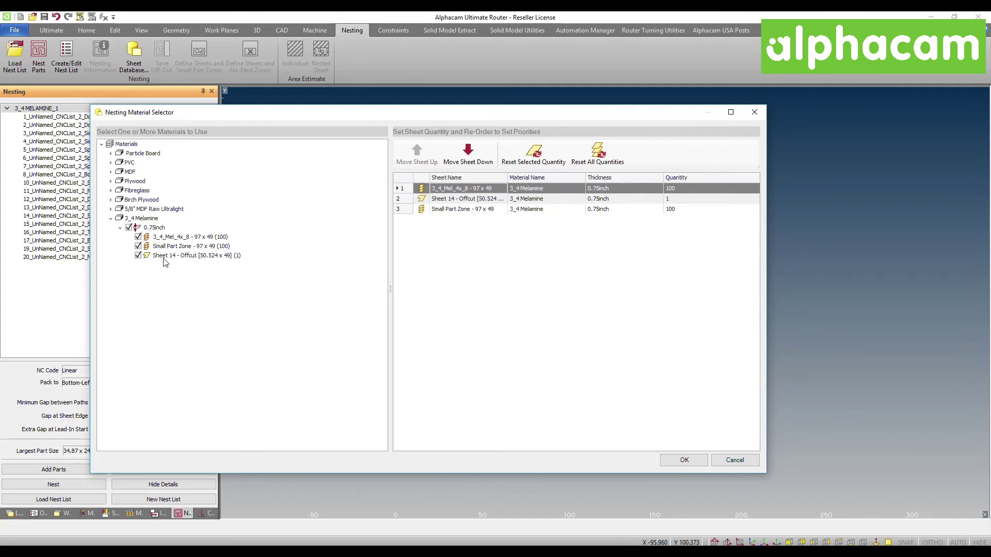
- Exclude Sheet 14 offcut and Small Part Zone, keeping only 3_4_Mel_4x_8, and confirm
left_click(138, 255)
left_click(138, 246)
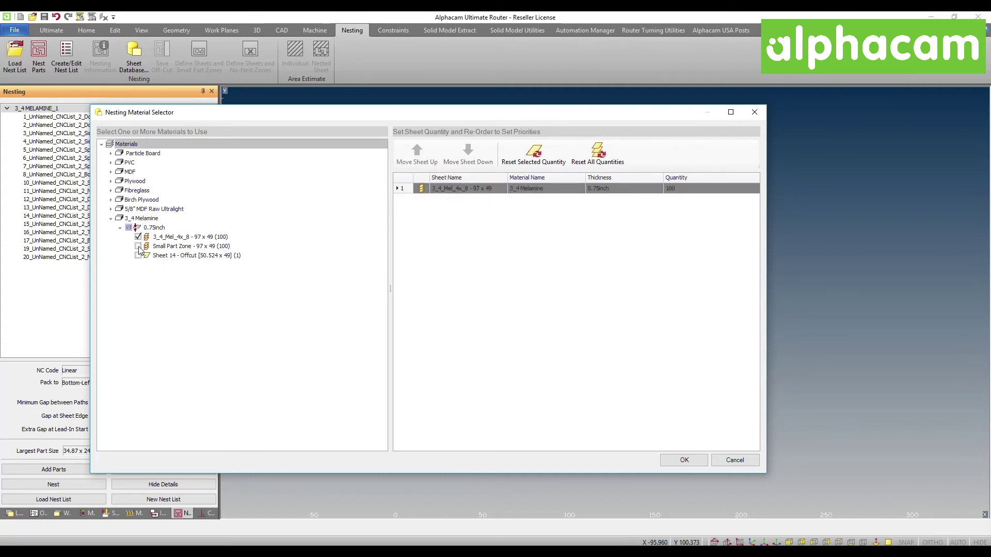
left_click(201, 239)
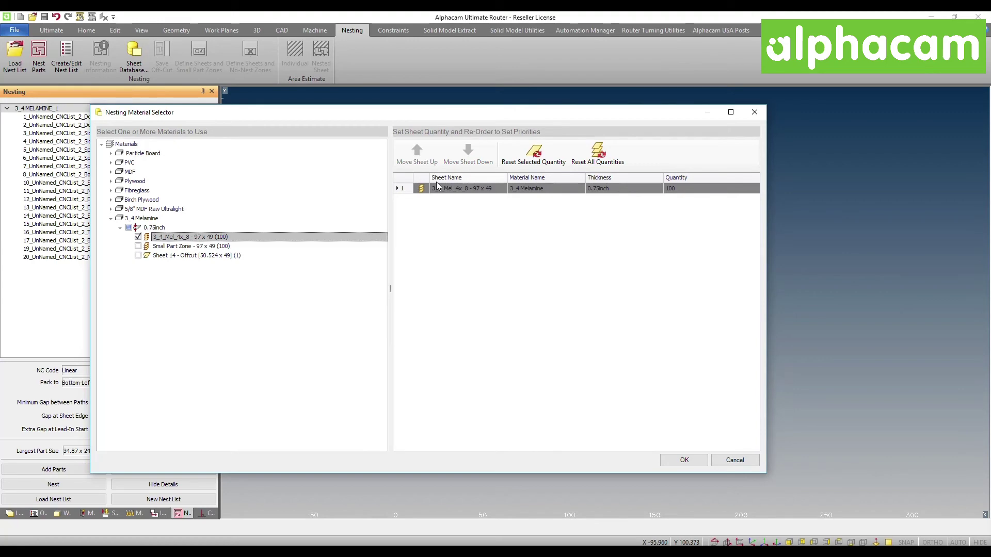
left_click(684, 459)
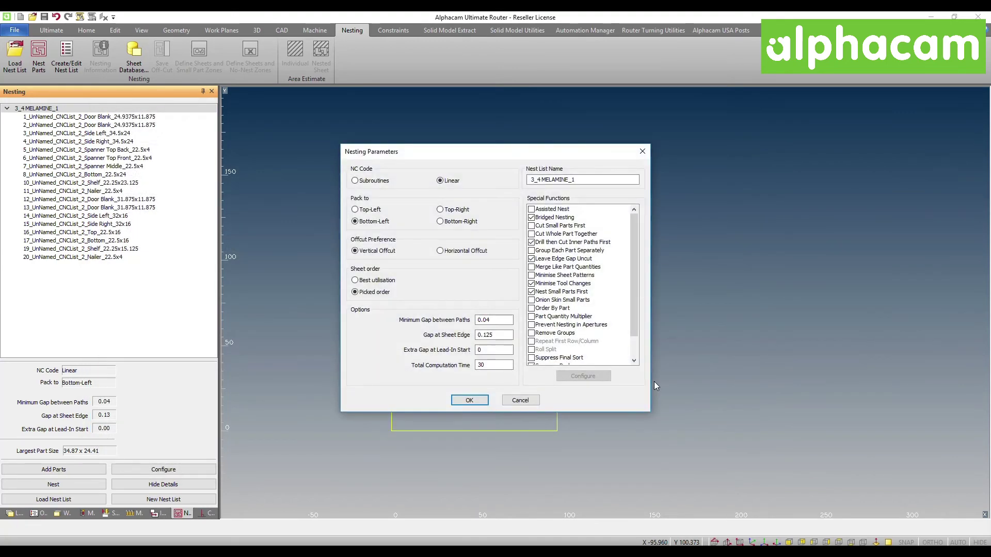
- Enable Bridged Nesting with bridges up to 4× tool diameter and start the nest
left_click_drag(498, 159, 782, 182)
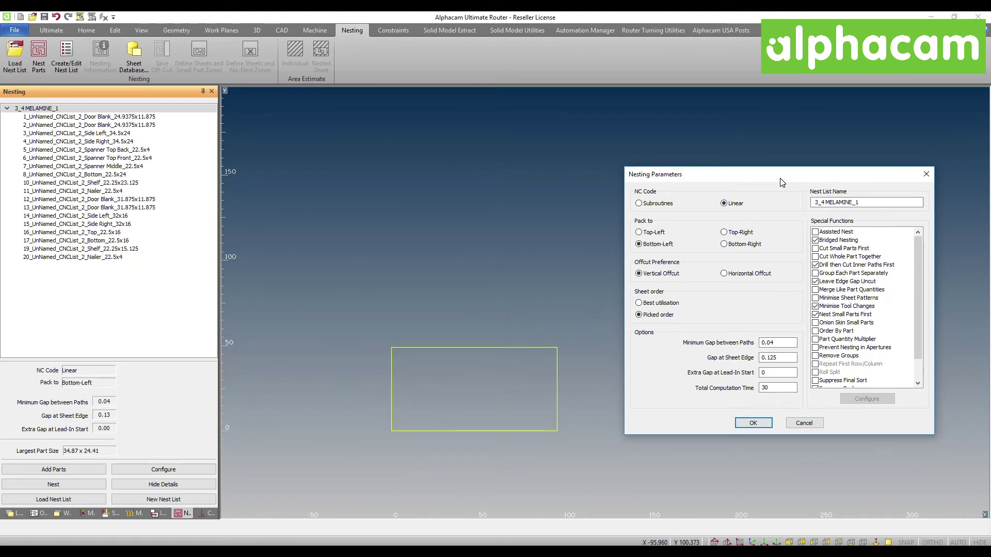
left_click_drag(782, 182, 479, 199)
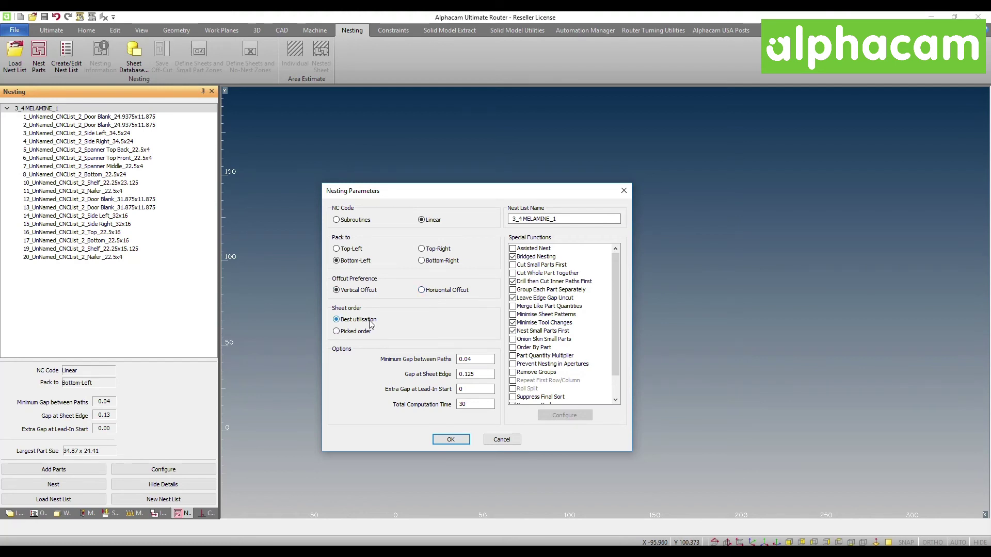
left_click(536, 256)
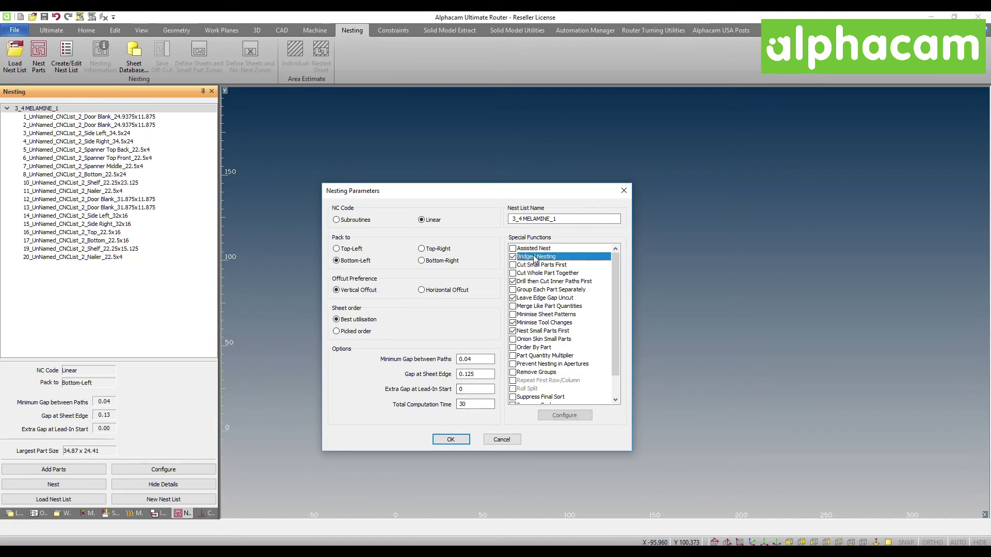
left_click(577, 417)
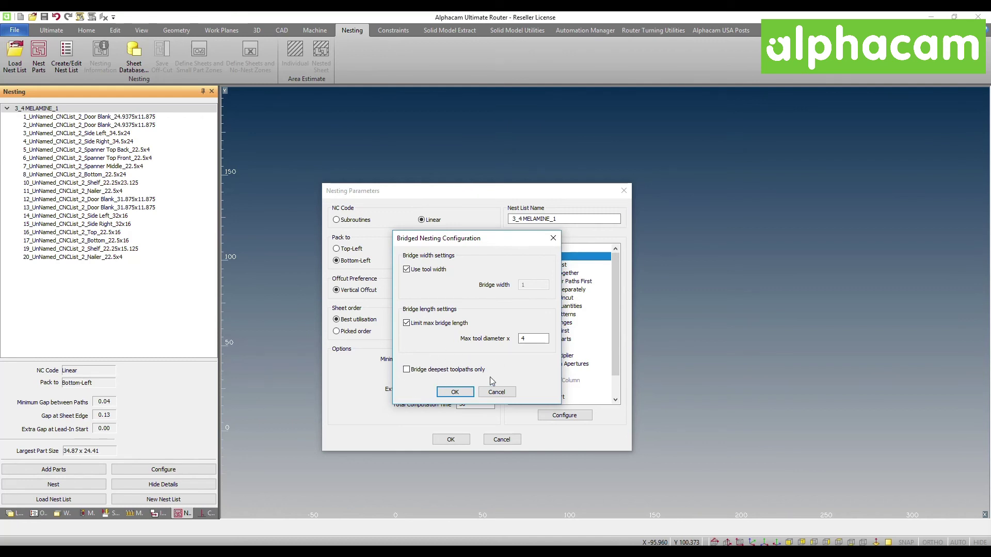
left_click(455, 392)
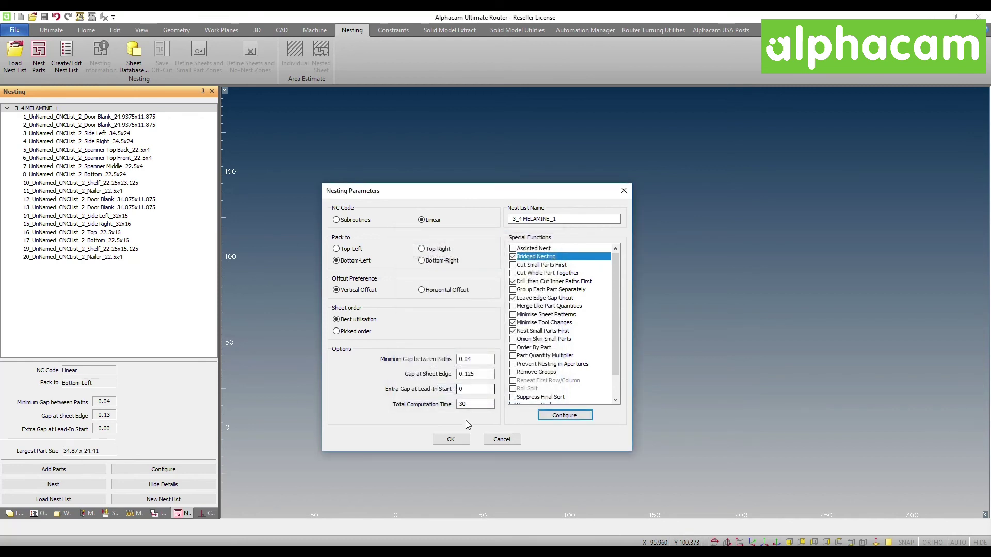
left_click(448, 439)
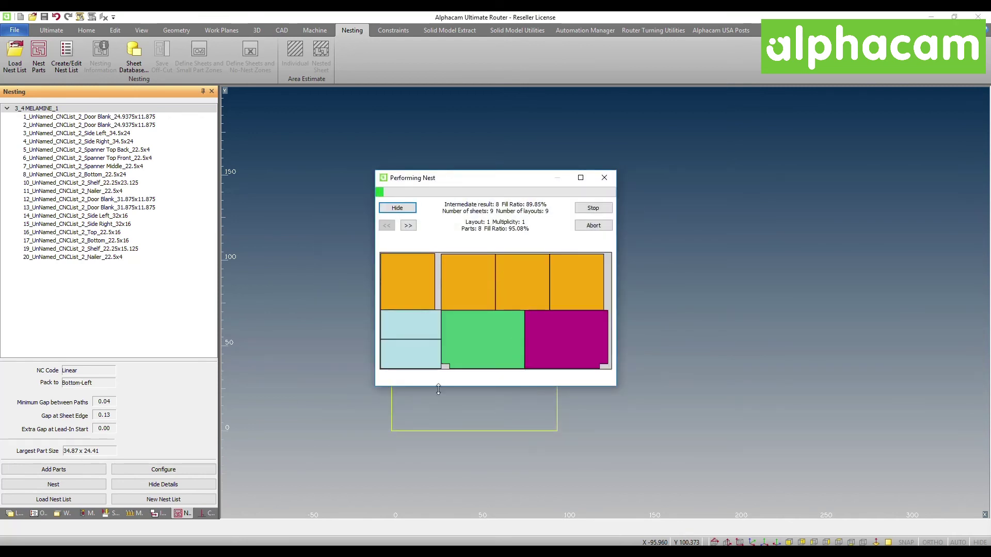
- Page through nest layouts 2 to 9, then stop the search at 90.30% fill
left_click_drag(499, 179, 472, 181)
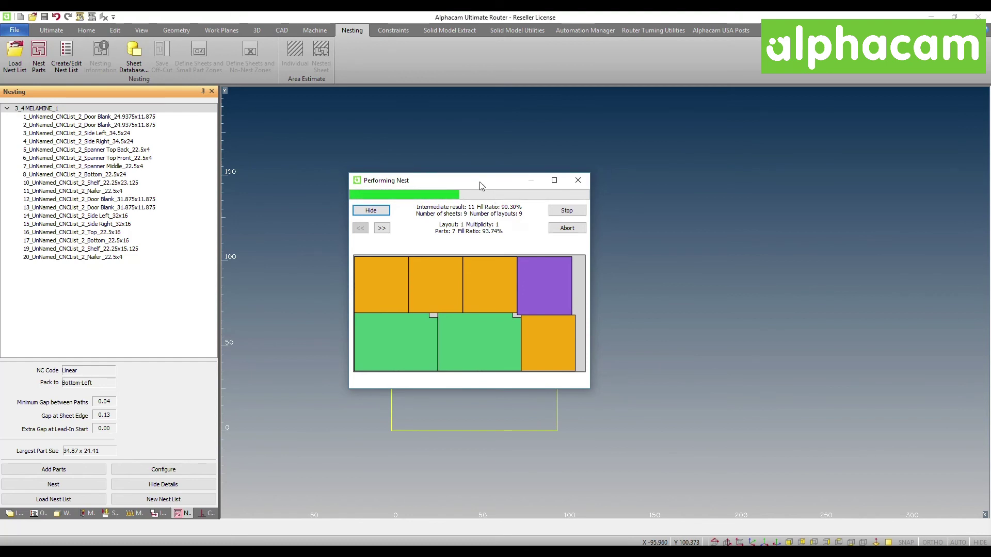
left_click(382, 229)
left_click(381, 229)
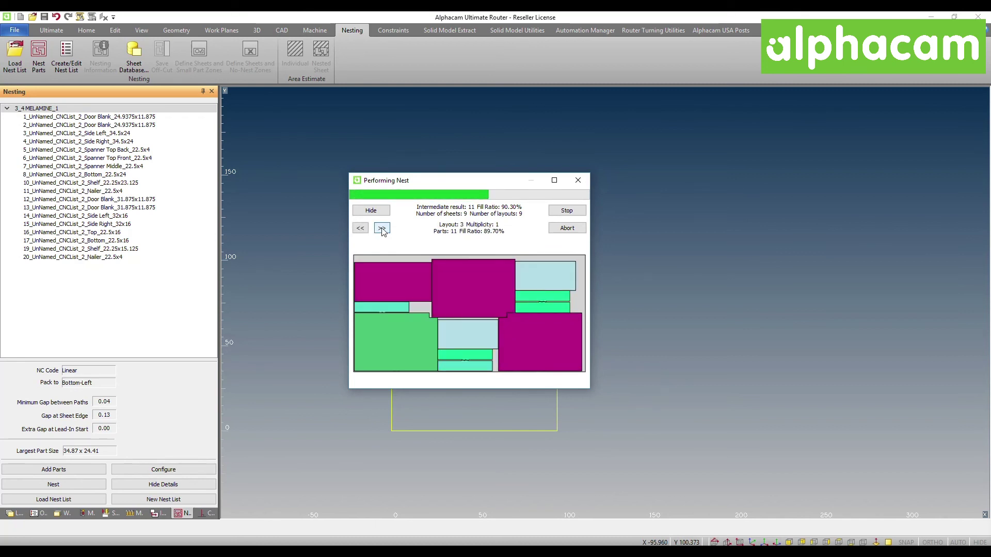
left_click(381, 229)
left_click(381, 229)
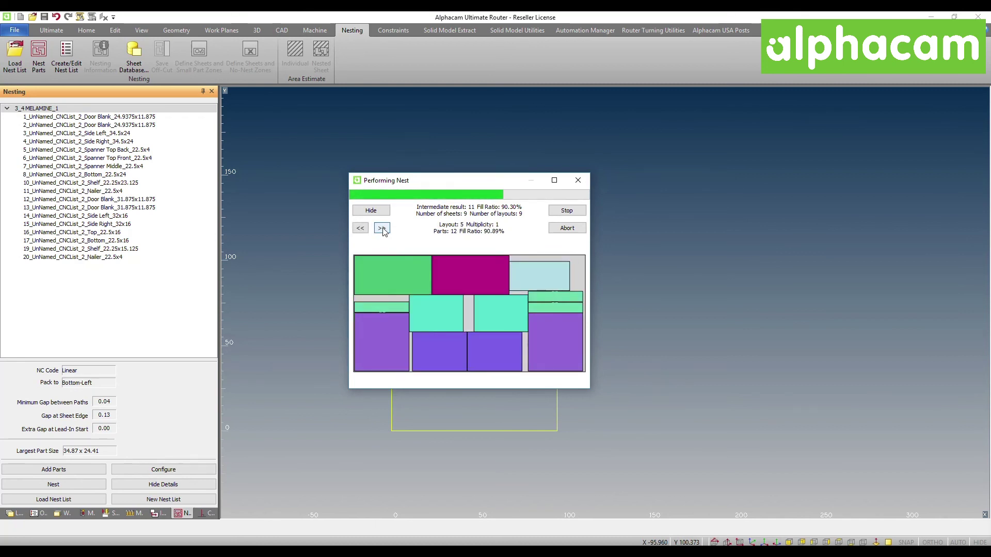
left_click(382, 229)
left_click(381, 229)
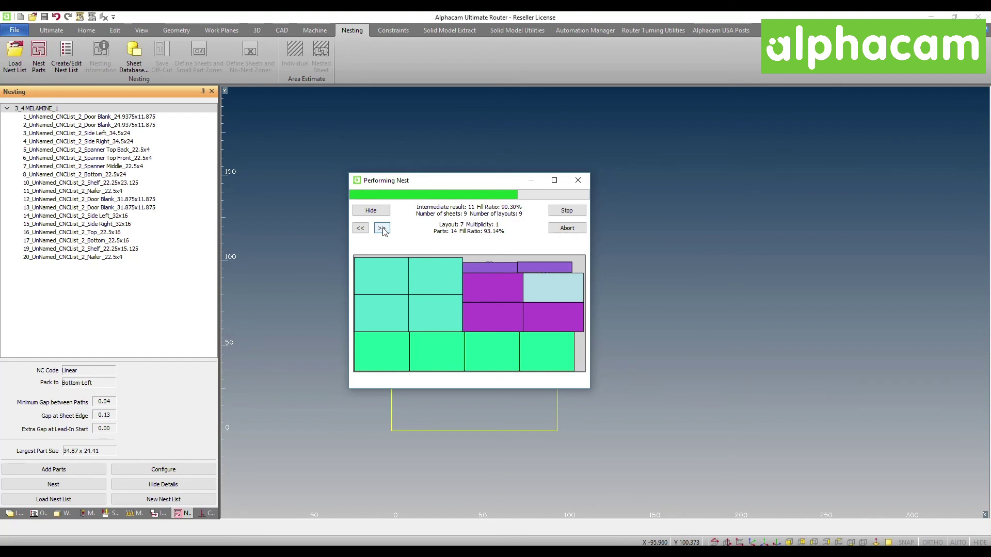
left_click(381, 228)
left_click(381, 228)
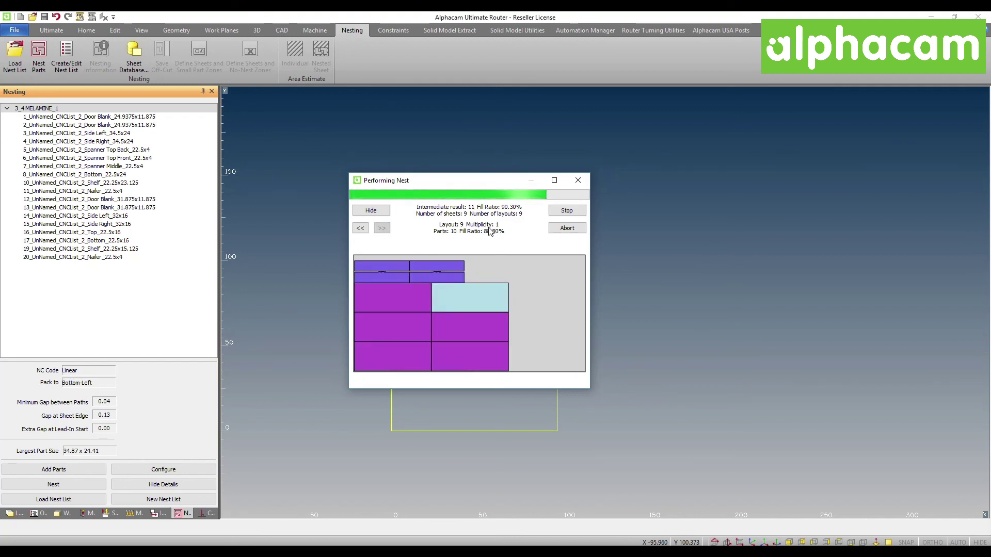
left_click(567, 211)
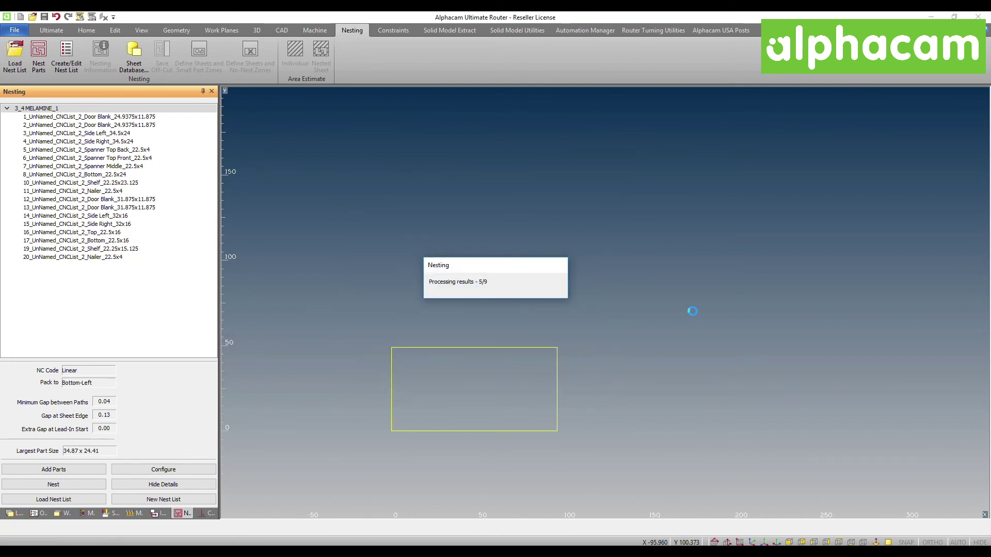